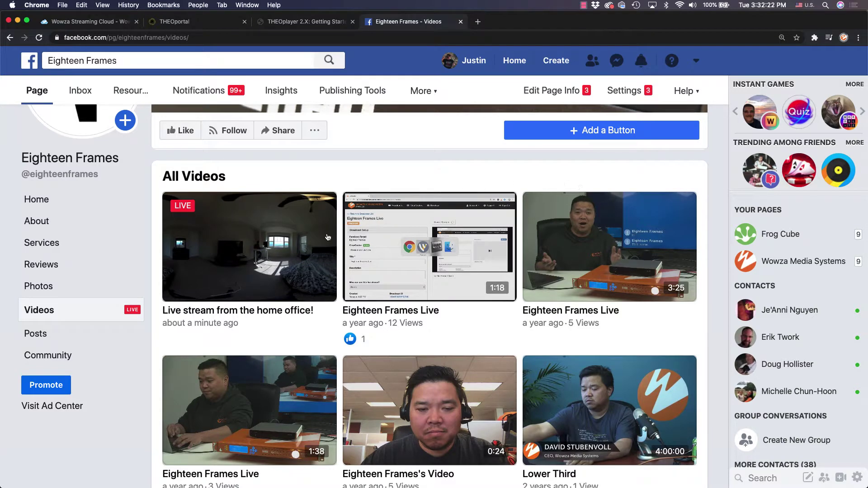
- Play the Facebook live video 'Live stream from the home office!'
{"action": "left_click", "coordinate": [266, 247]}
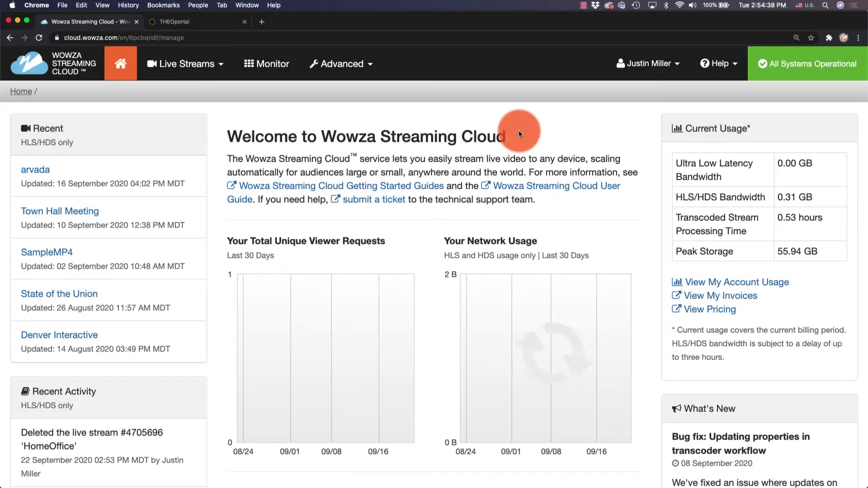
- Add a new live stream named HomeOffice in the US West (California) region
{"action": "left_click", "coordinate": [218, 67]}
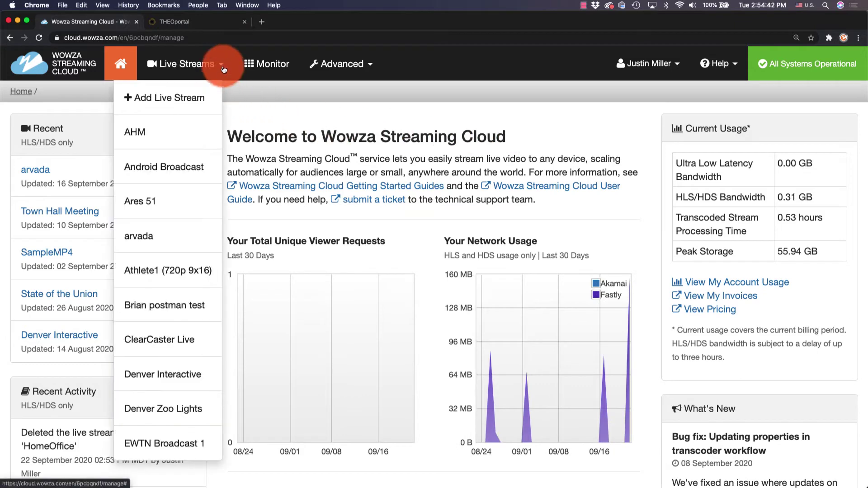
{"action": "left_click", "coordinate": [165, 102]}
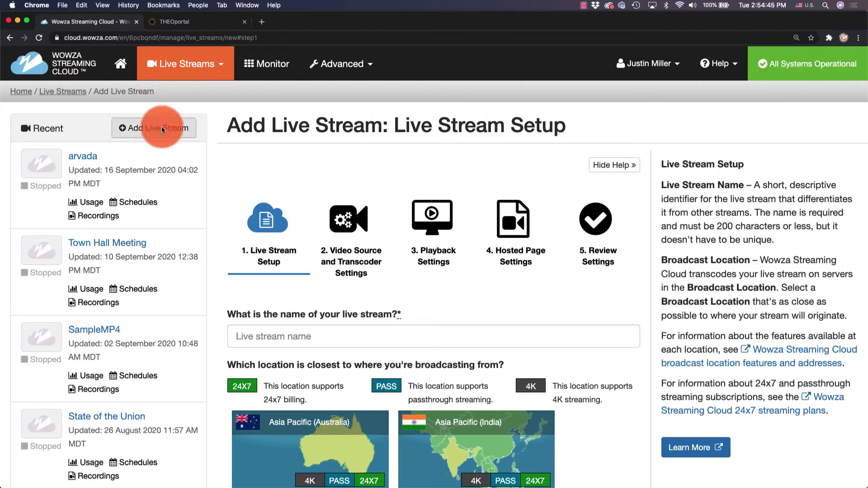
{"action": "left_click", "coordinate": [251, 334]}
{"action": "type", "text": "HomeOffice"}
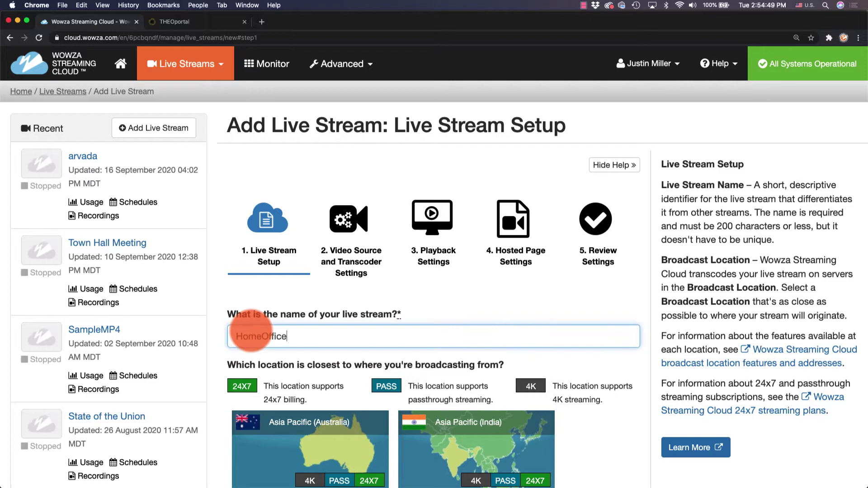
{"action": "scroll", "coordinate": [251, 334], "scroll_direction": "down", "scroll_amount": 15}
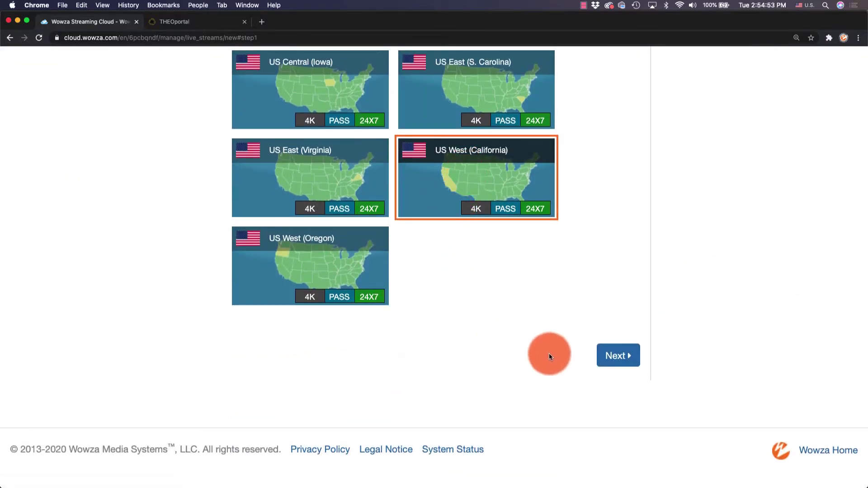
- Use an Other RTMP source at 3840x2160 with source authentication disabled
{"action": "left_click", "coordinate": [618, 356]}
{"action": "scroll", "coordinate": [618, 358], "scroll_direction": "down", "scroll_amount": 10}
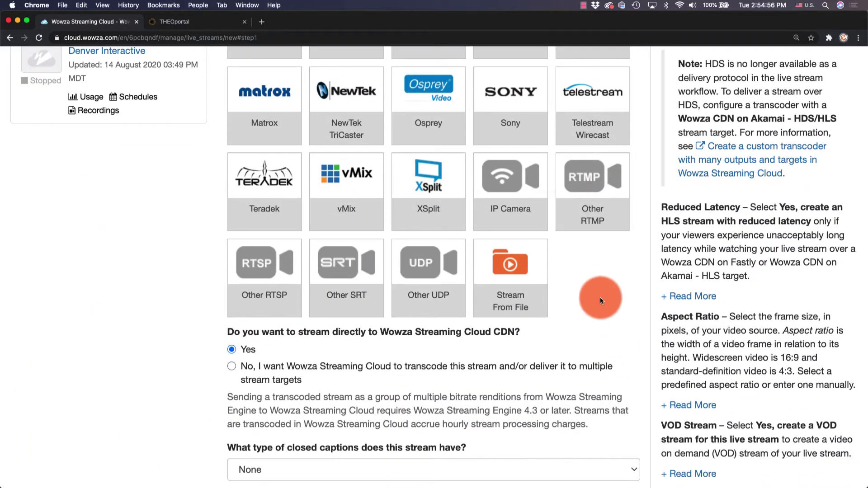
{"action": "left_click", "coordinate": [587, 176]}
{"action": "scroll", "coordinate": [585, 174], "scroll_direction": "down", "scroll_amount": 7}
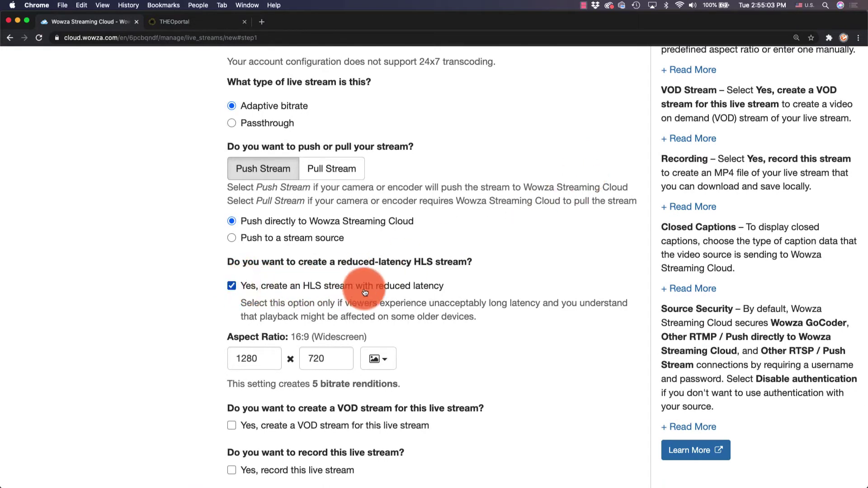
{"action": "left_click", "coordinate": [382, 359]}
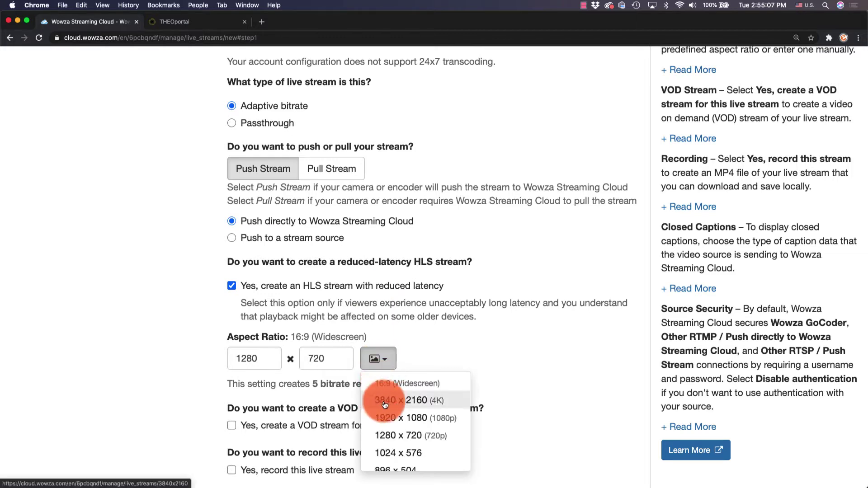
{"action": "left_click", "coordinate": [414, 406]}
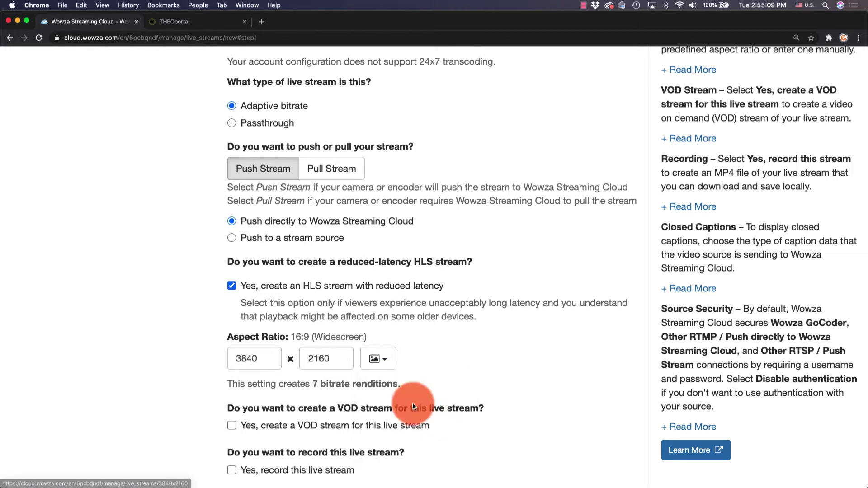
{"action": "scroll", "coordinate": [412, 403], "scroll_direction": "down", "scroll_amount": 6}
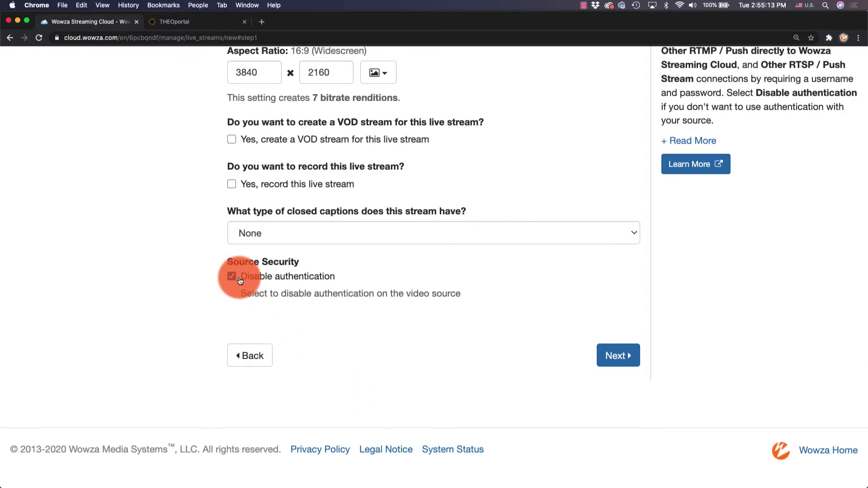
- Pass the Playback, Hosted Page and Review steps, create HomeOffice, and show its connection info
{"action": "left_click", "coordinate": [606, 355]}
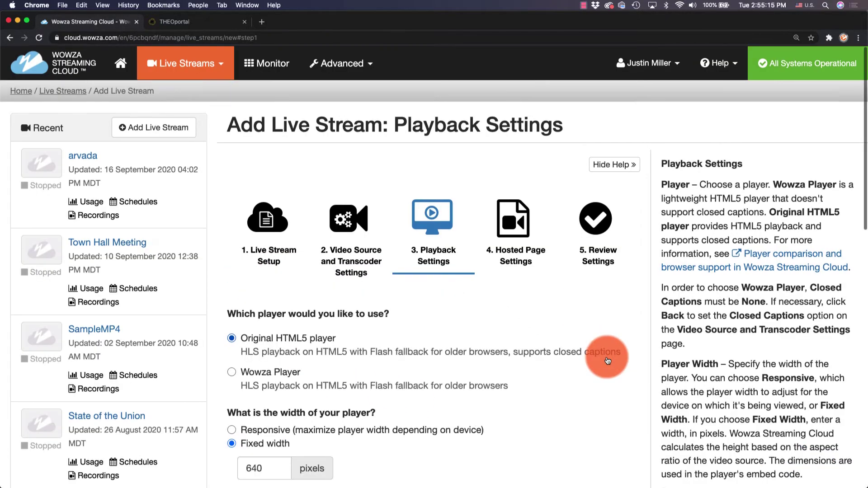
{"action": "scroll", "coordinate": [607, 359], "scroll_direction": "down", "scroll_amount": 10}
{"action": "left_click", "coordinate": [617, 228]}
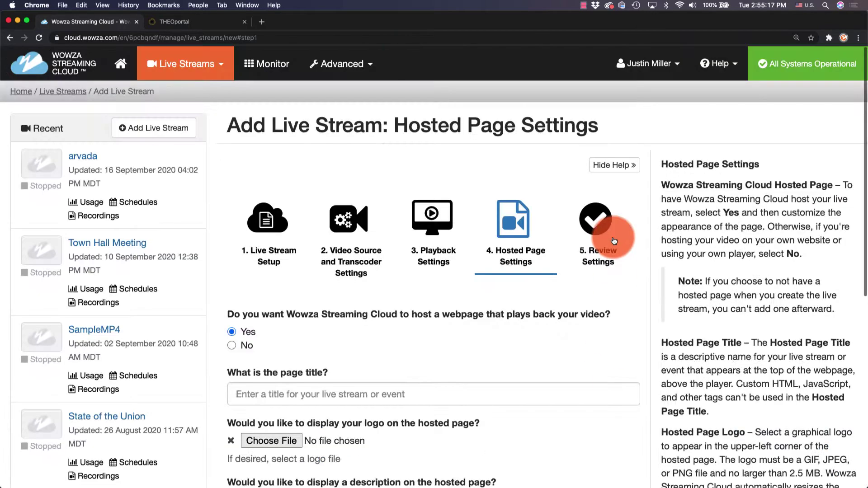
{"action": "scroll", "coordinate": [609, 353], "scroll_direction": "down", "scroll_amount": 10}
{"action": "left_click", "coordinate": [608, 354]}
{"action": "scroll", "coordinate": [606, 358], "scroll_direction": "down", "scroll_amount": 10}
{"action": "left_click", "coordinate": [606, 357]}
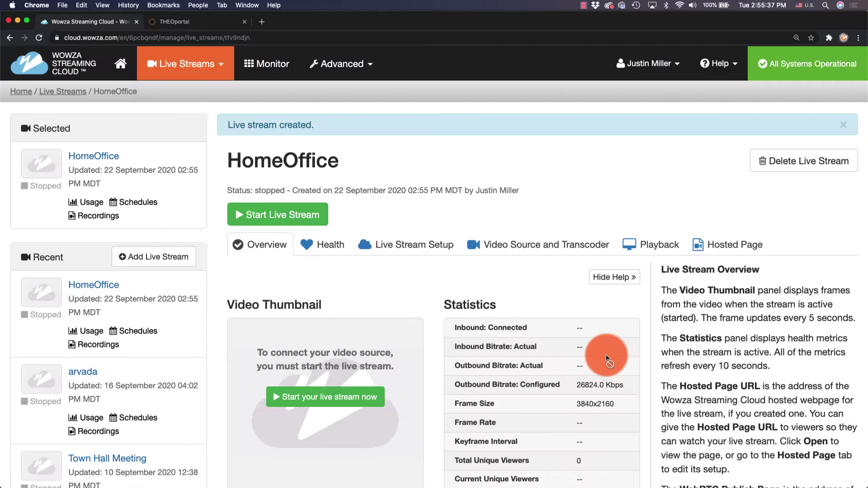
{"action": "scroll", "coordinate": [607, 359], "scroll_direction": "down", "scroll_amount": 10}
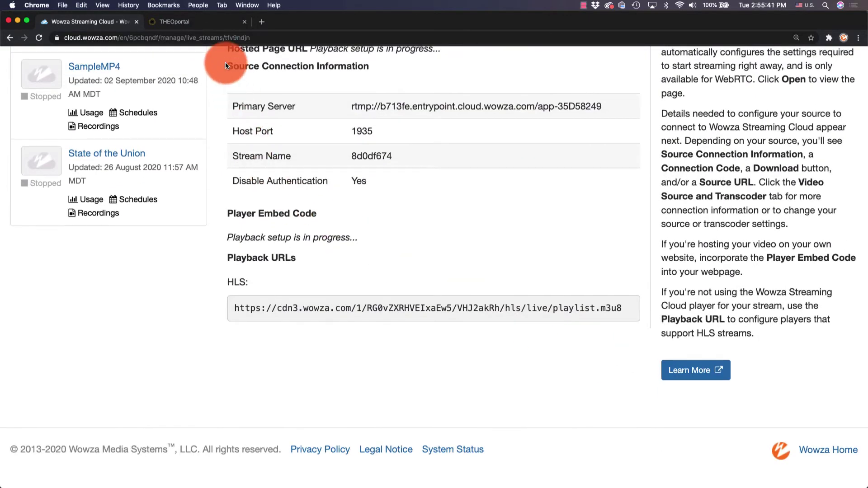
- Copy the RTMP connection details and HLS playback URL into the Outlook email and send it
{"action": "left_click_drag", "start_coordinate": [225, 61], "coordinate": [621, 308]}
{"action": "key", "text": "super+c"}
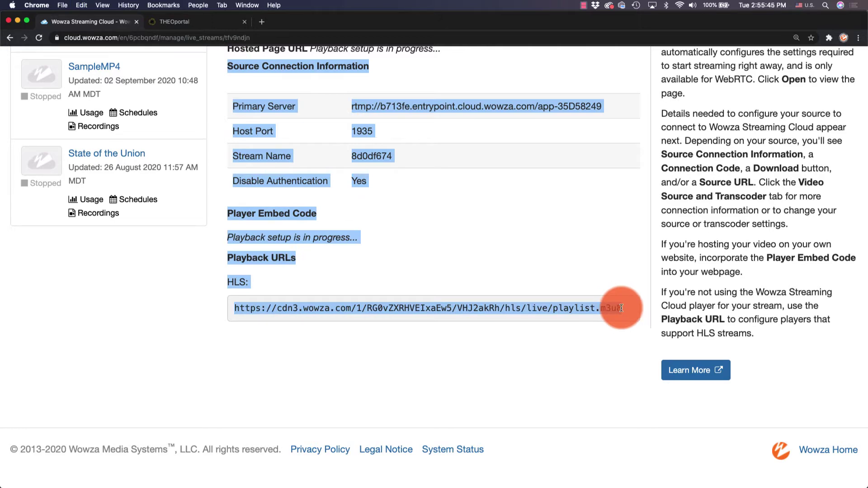
{"action": "key", "text": "super+Tab"}
{"action": "key", "text": "super+Tab"}
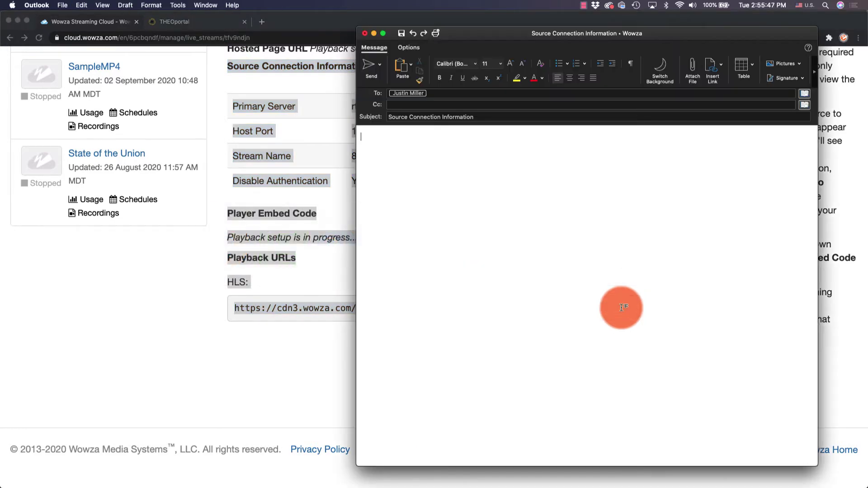
{"action": "key", "text": "super+v"}
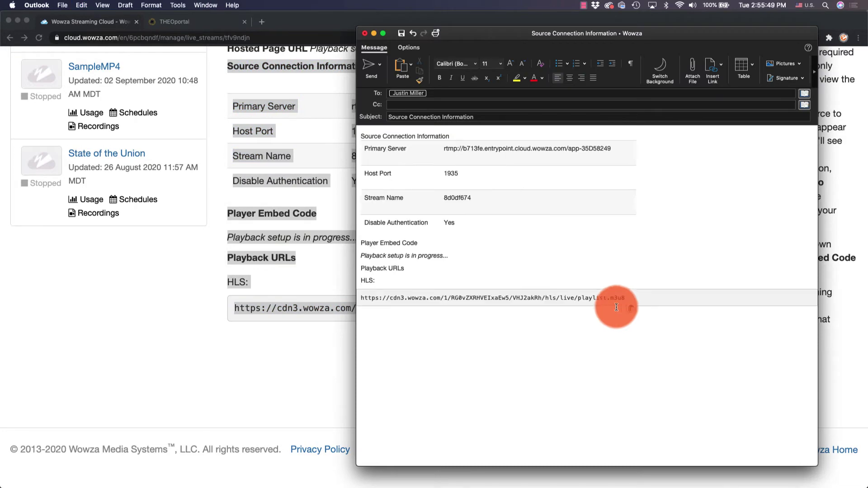
{"action": "left_click", "coordinate": [375, 69]}
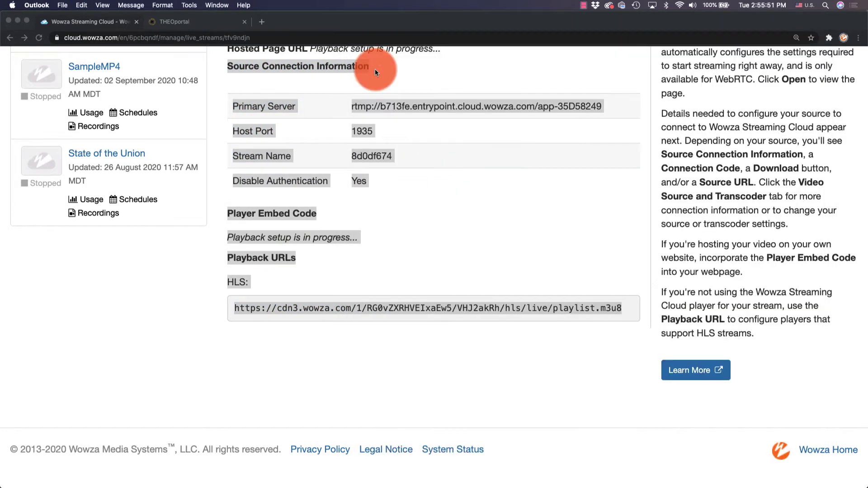
- Return to the HomeOffice stream page and deselect the HLS playback URL
{"action": "left_click", "coordinate": [375, 69]}
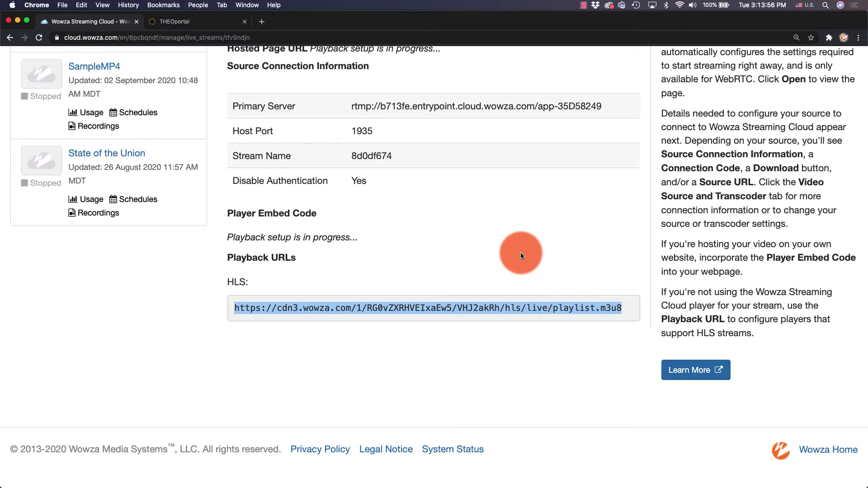
{"action": "left_click", "coordinate": [461, 229]}
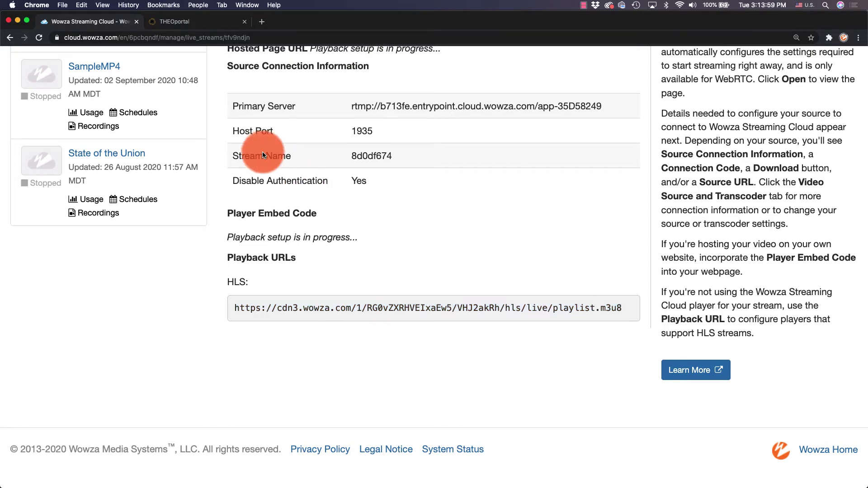
- Create a new HTML5 SDK named HomeOffice in THEOportal and go to its functionalities
{"action": "left_click", "coordinate": [179, 22]}
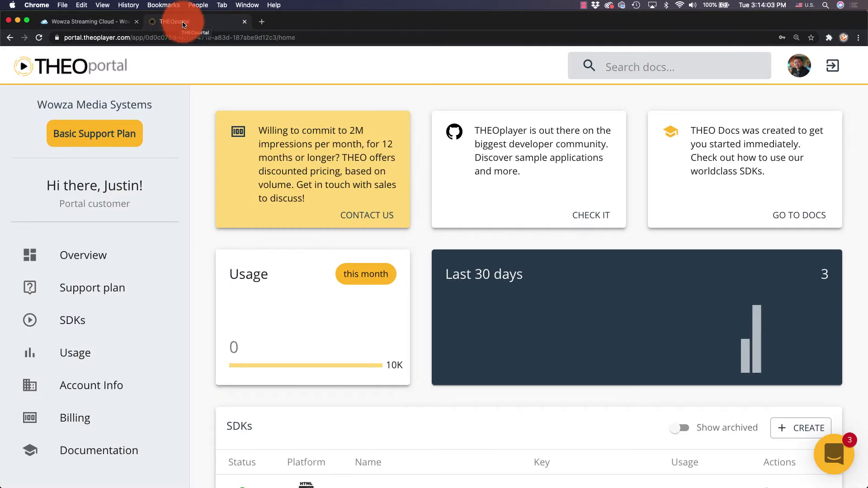
{"action": "left_click", "coordinate": [78, 327]}
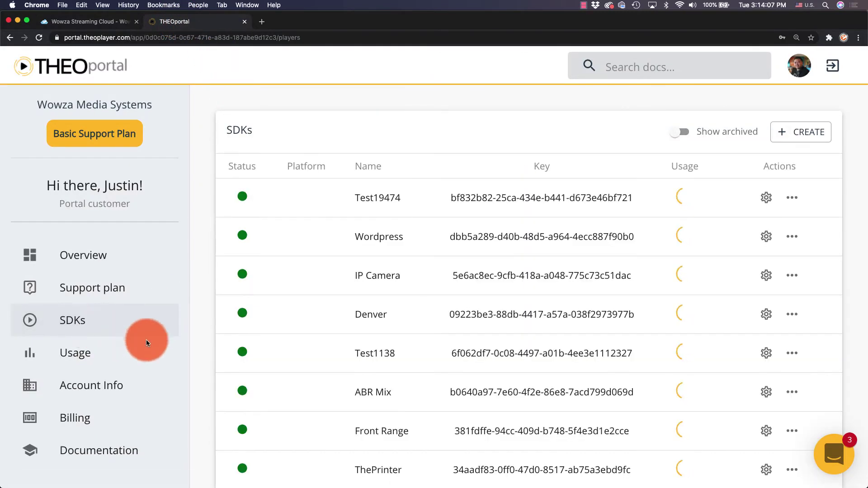
{"action": "left_click", "coordinate": [781, 136]}
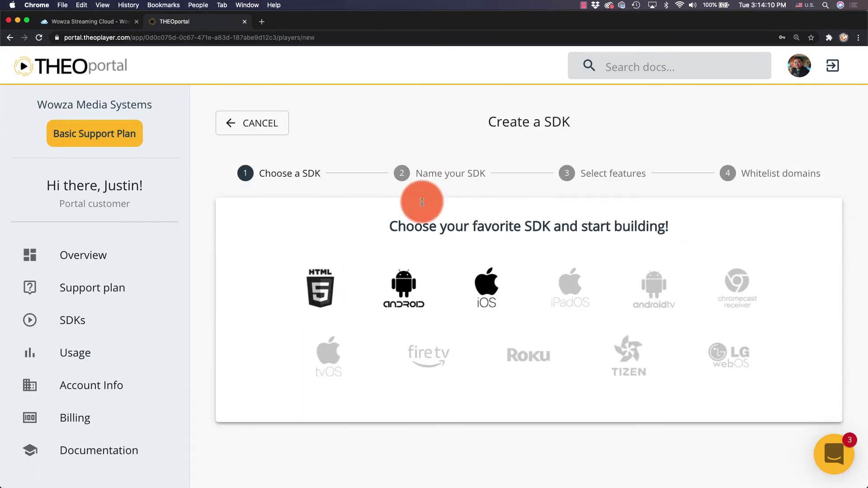
{"action": "left_click", "coordinate": [333, 282]}
{"action": "left_click", "coordinate": [339, 245]}
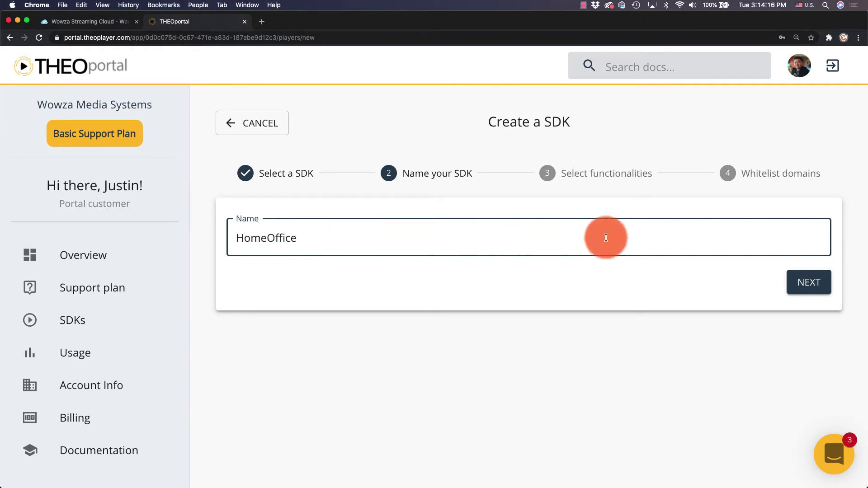
{"action": "left_click", "coordinate": [799, 277]}
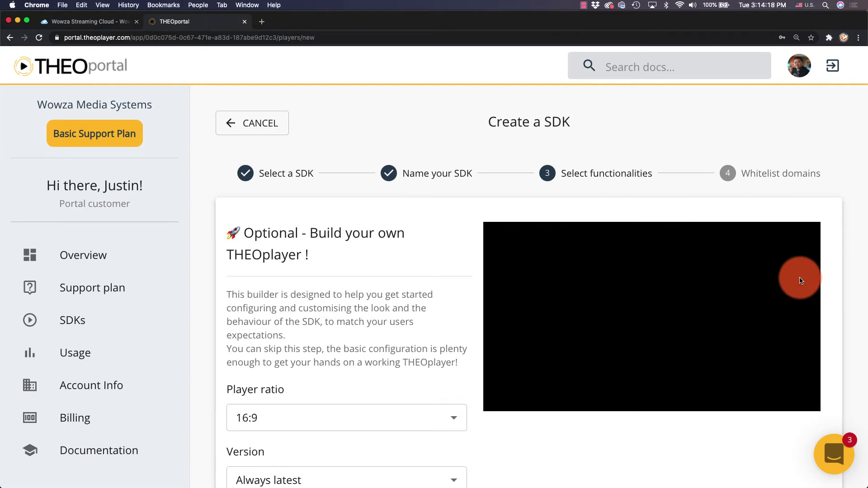
- Enable 360° / VR support and switch off the Advertisement add-on
{"action": "scroll", "coordinate": [800, 280], "scroll_direction": "down", "scroll_amount": 5}
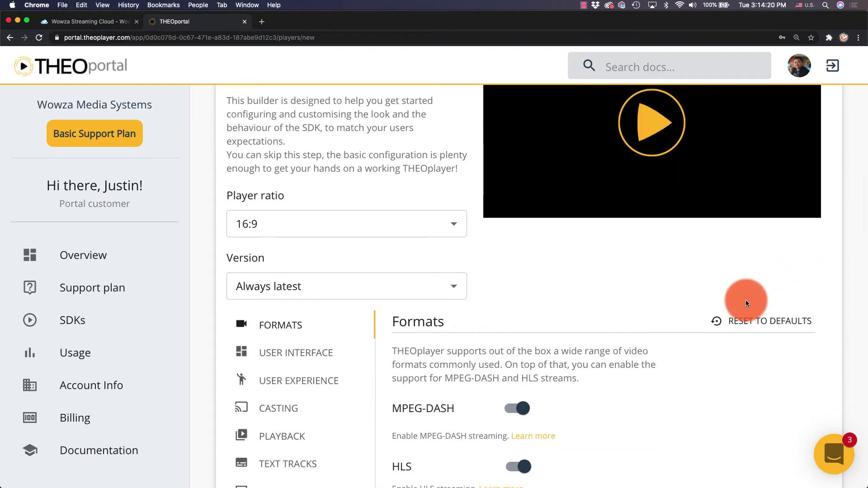
{"action": "left_click", "coordinate": [300, 440]}
{"action": "scroll", "coordinate": [304, 445], "scroll_direction": "down", "scroll_amount": 1}
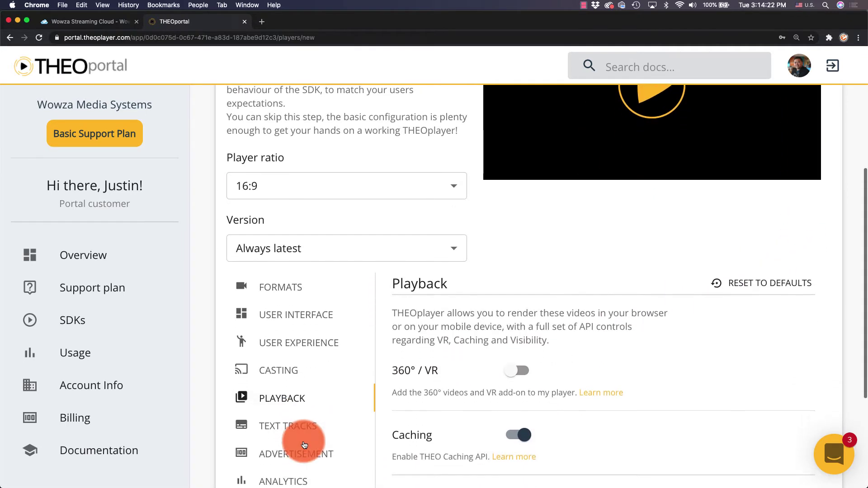
{"action": "scroll", "coordinate": [303, 445], "scroll_direction": "down", "scroll_amount": 2}
{"action": "left_click", "coordinate": [519, 317]}
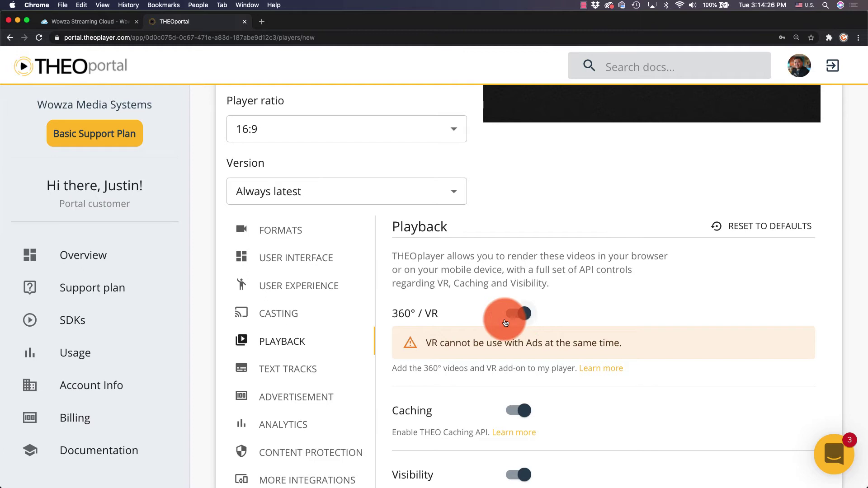
{"action": "left_click", "coordinate": [302, 397]}
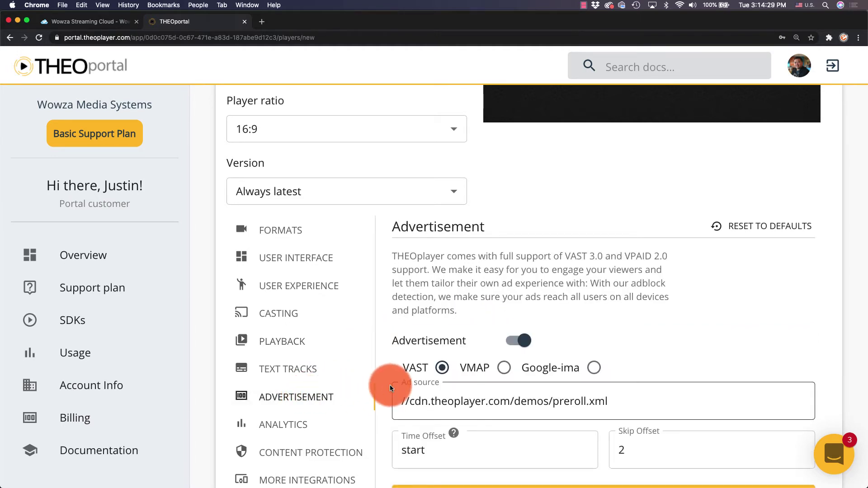
{"action": "left_click", "coordinate": [520, 341]}
{"action": "left_click", "coordinate": [520, 342]}
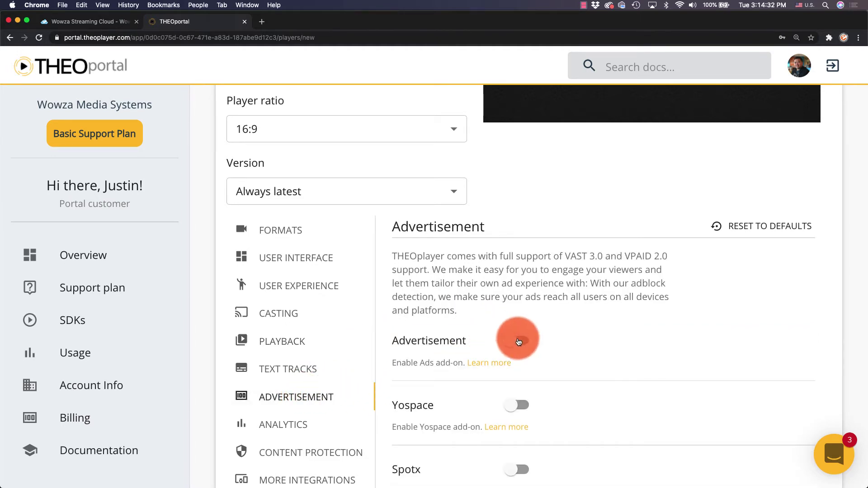
- Load the Wowza HLS playlist URL as the test media stream, then go to whitelisting
{"action": "left_click", "coordinate": [298, 234]}
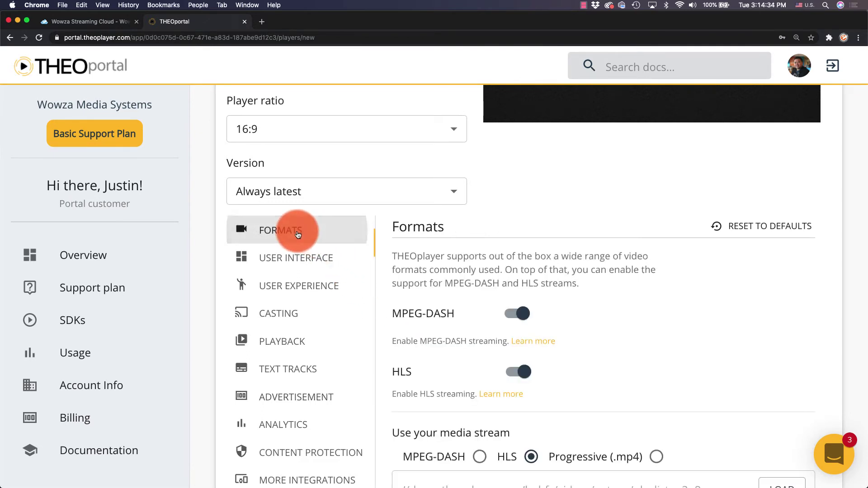
{"action": "scroll", "coordinate": [298, 234], "scroll_direction": "down", "scroll_amount": 1}
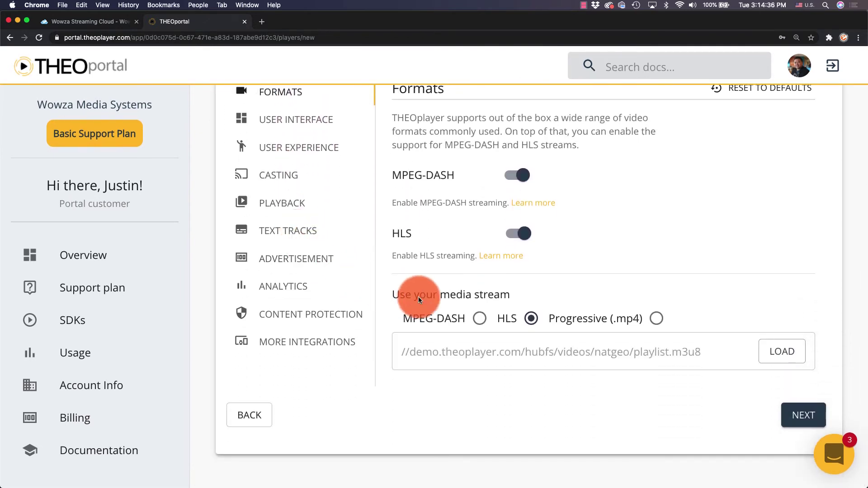
{"action": "left_click", "coordinate": [505, 353]}
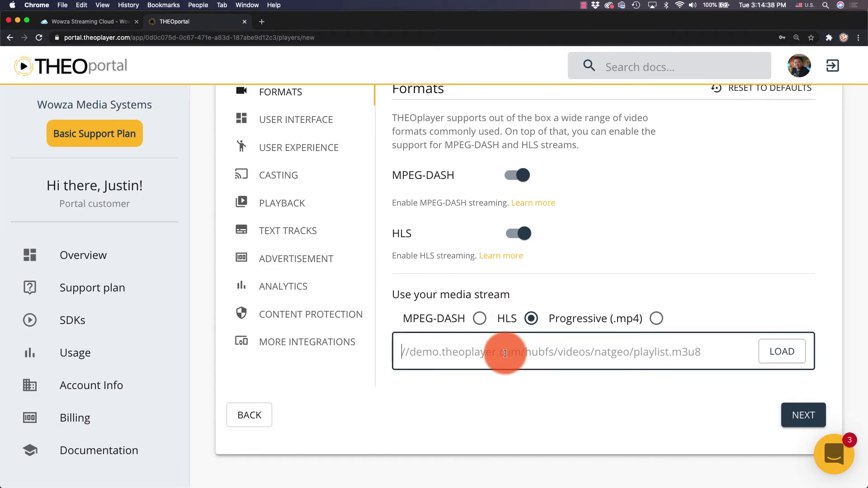
{"action": "type", "text": "https://cdn3.wowza.com/1/RGxvZXRHVEIxaEw5/VHJ2akRh/hls/live/playlist.m3u8"}
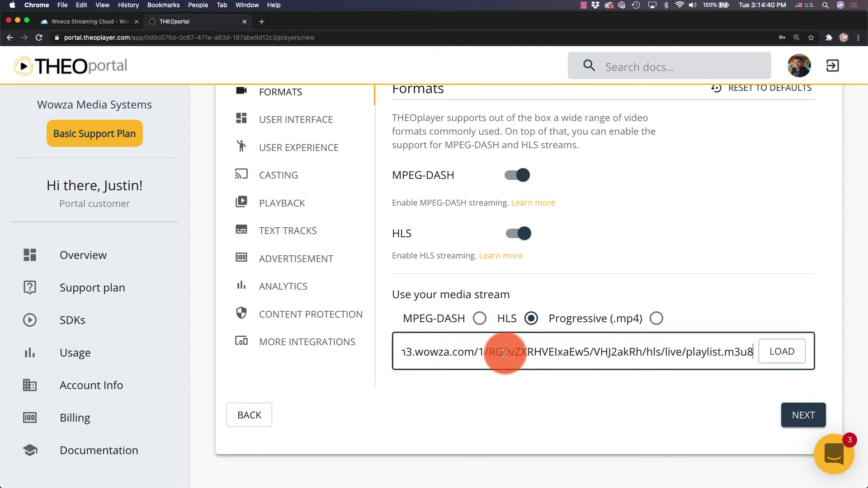
{"action": "left_click", "coordinate": [774, 353]}
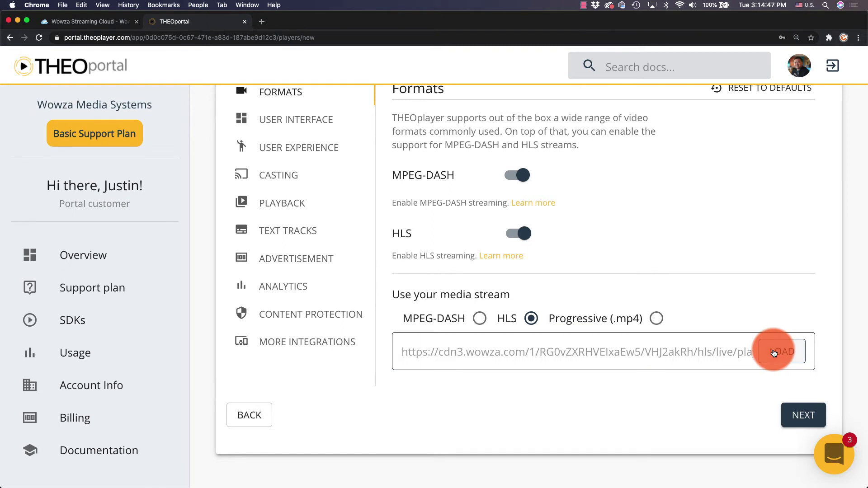
{"action": "left_click", "coordinate": [796, 414]}
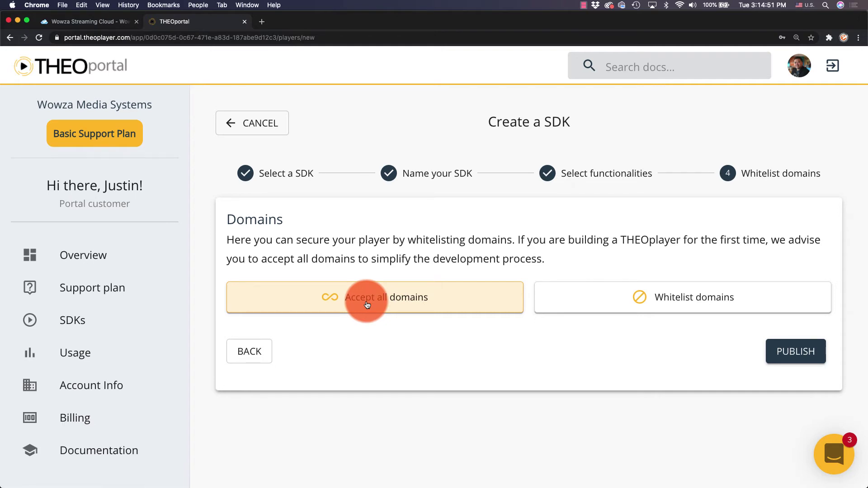
- Accept all domains and publish the HomeOffice HTML5 SDK
{"action": "left_click", "coordinate": [794, 349]}
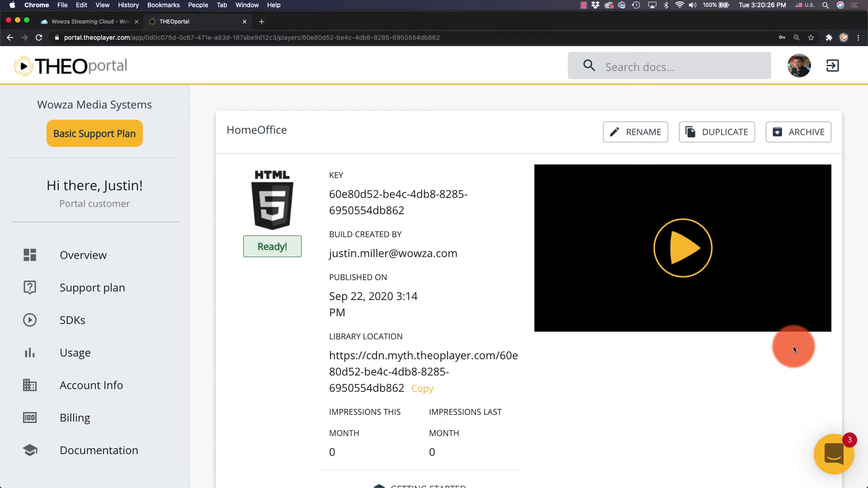
- Download the full sample page from 'How to embed my THEOplayer HTML5 SDK?'
{"action": "scroll", "coordinate": [793, 348], "scroll_direction": "down", "scroll_amount": 7}
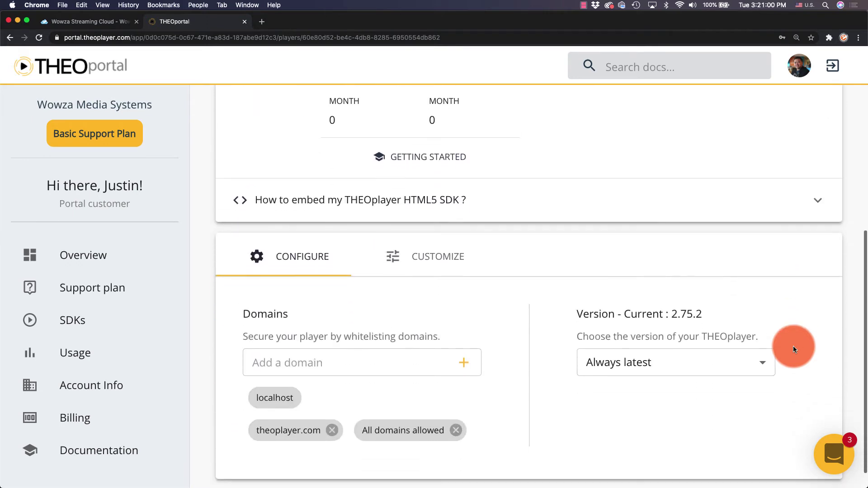
{"action": "left_click", "coordinate": [357, 209]}
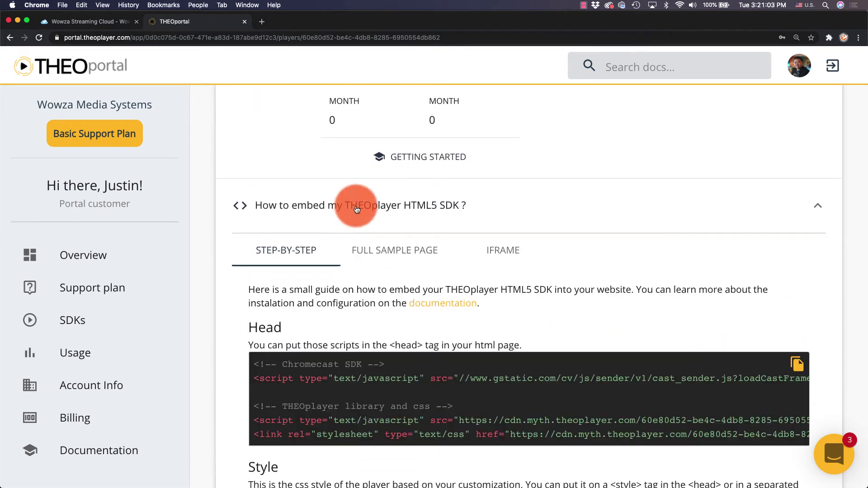
{"action": "left_click", "coordinate": [396, 252]}
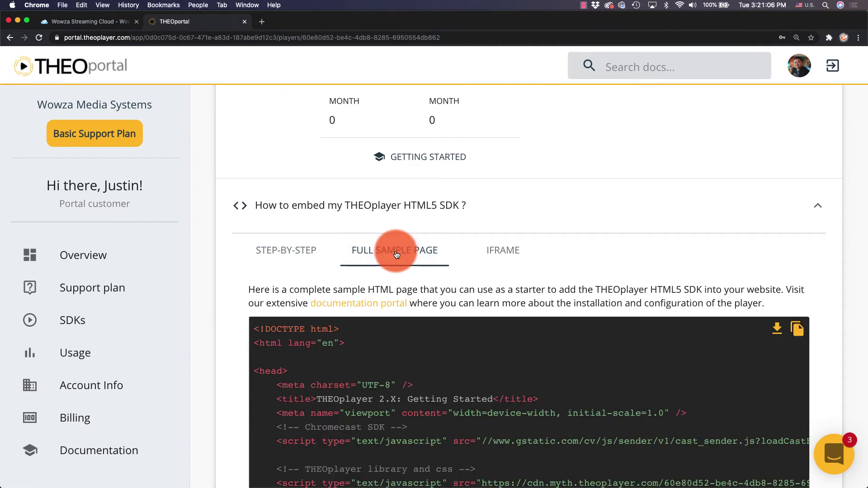
{"action": "left_click", "coordinate": [777, 328]}
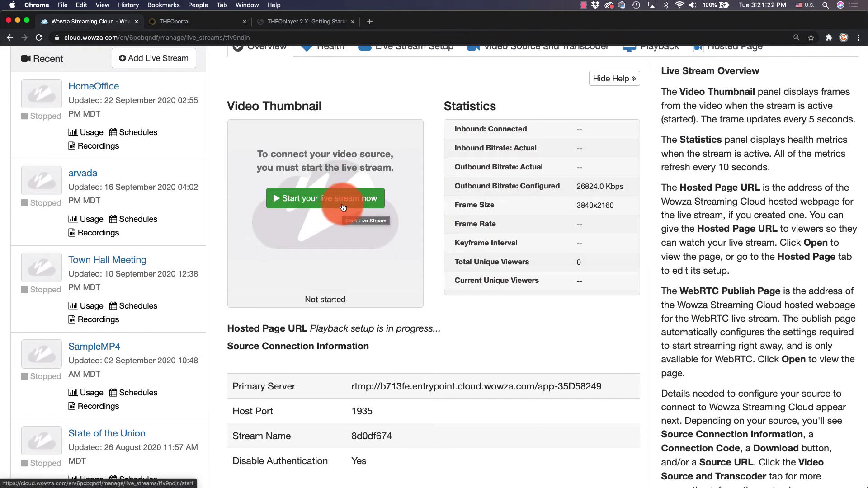
- Start the HomeOffice live stream and confirm the start
{"action": "left_click", "coordinate": [343, 207]}
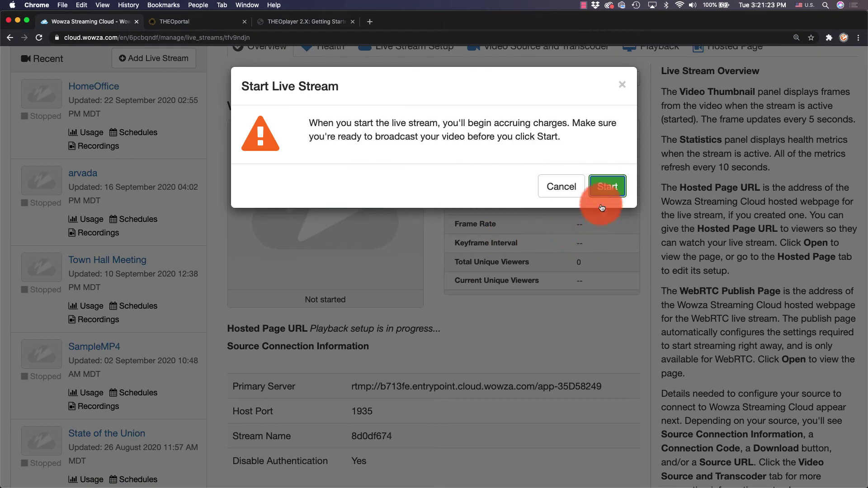
{"action": "left_click", "coordinate": [608, 188]}
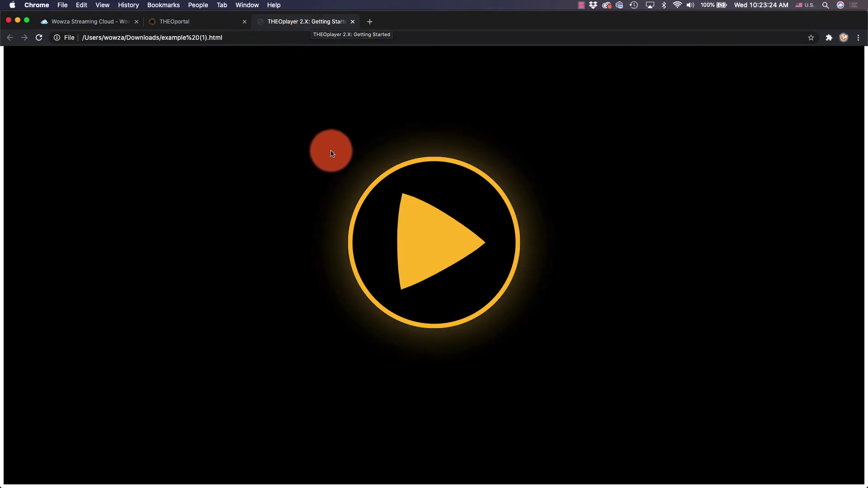
- Play the live 360° stream in THEOplayer, look around, and check the quality levels
{"action": "left_click", "coordinate": [418, 234]}
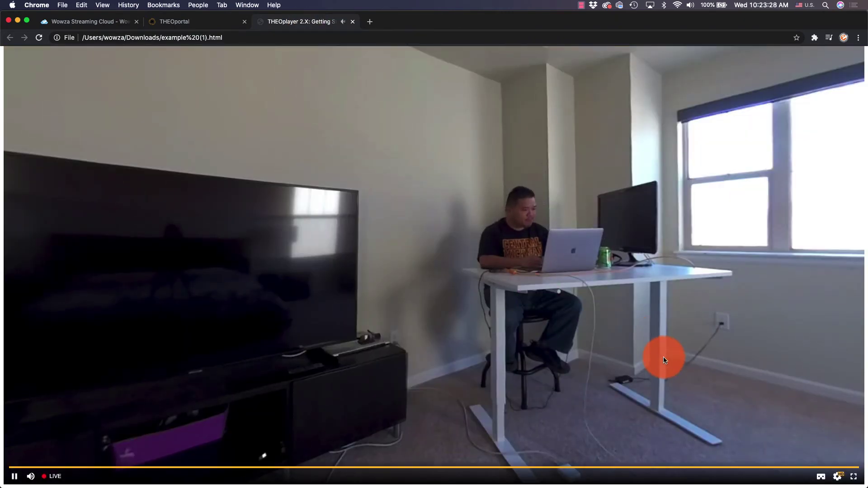
{"action": "left_click_drag", "start_coordinate": [667, 360], "coordinate": [461, 343]}
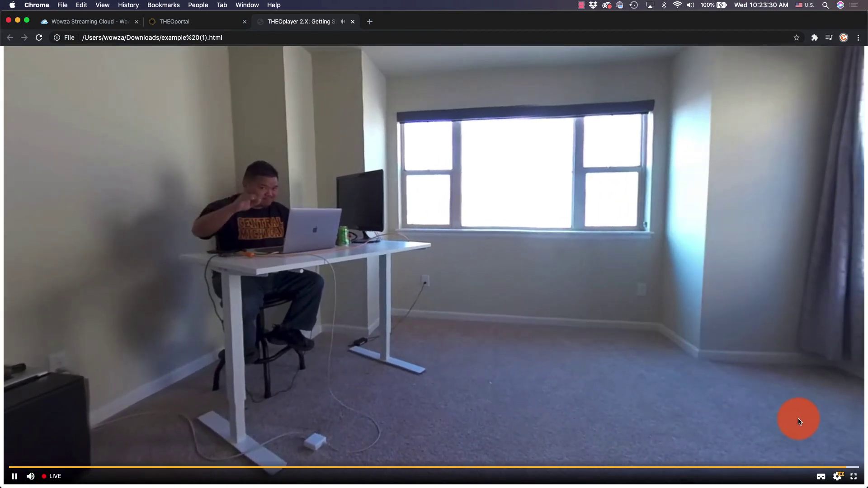
{"action": "left_click", "coordinate": [835, 479]}
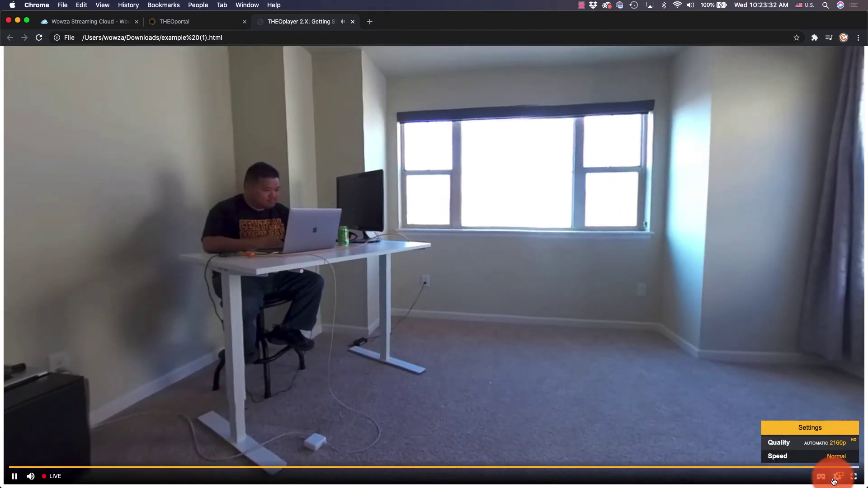
{"action": "left_click", "coordinate": [835, 447]}
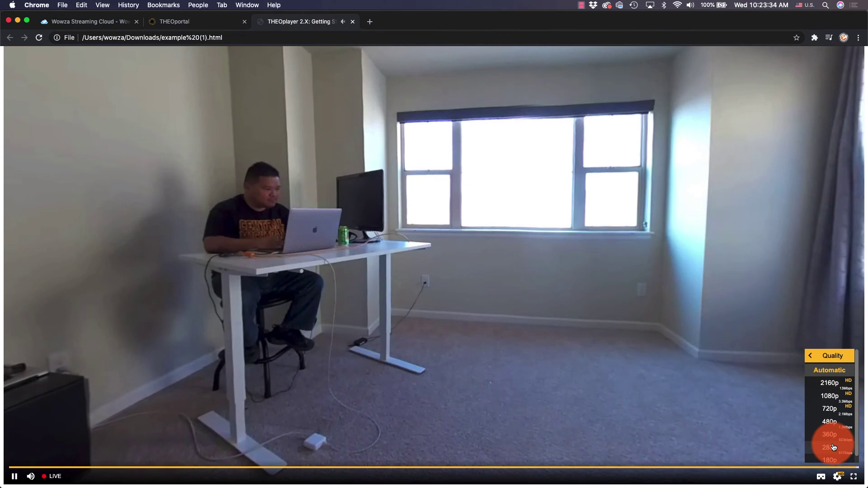
- Switch the player to side-by-side VR mode and turn the view toward the bedroom
{"action": "left_click", "coordinate": [820, 479]}
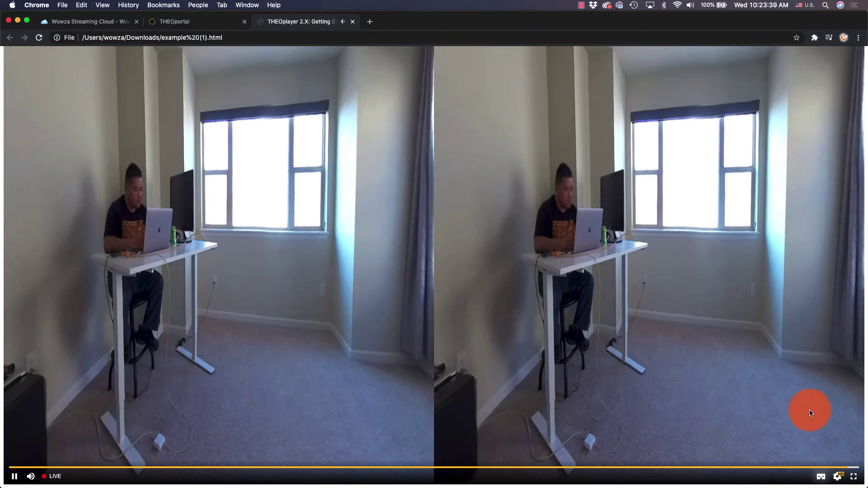
{"action": "left_click_drag", "start_coordinate": [808, 410], "coordinate": [866, 398]}
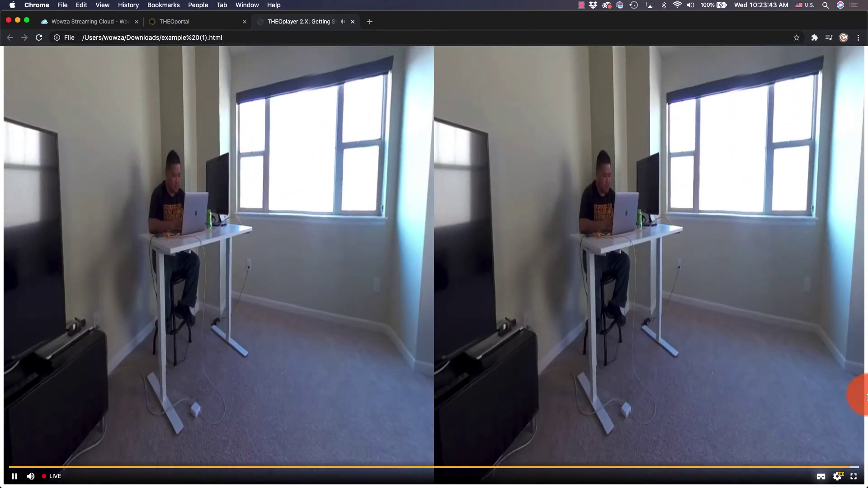
{"action": "left_click", "coordinate": [320, 247]}
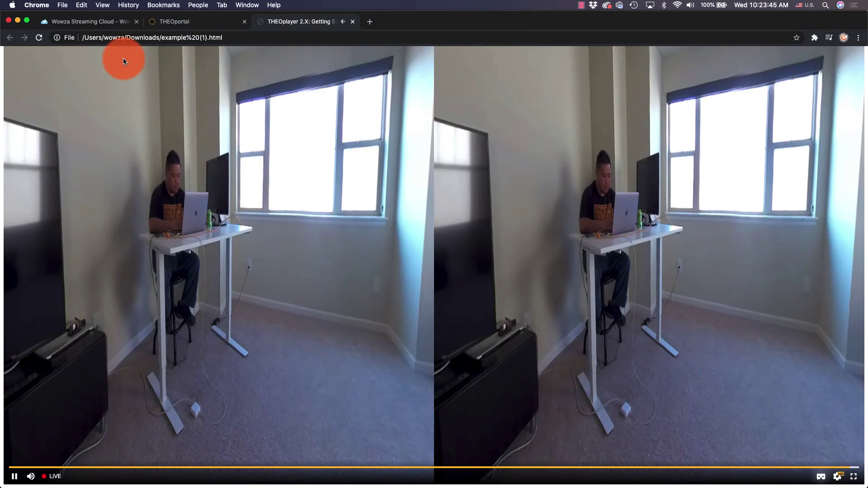
- Back in Wowza Streaming Cloud, stop the HomeOffice live stream
{"action": "left_click", "coordinate": [117, 22]}
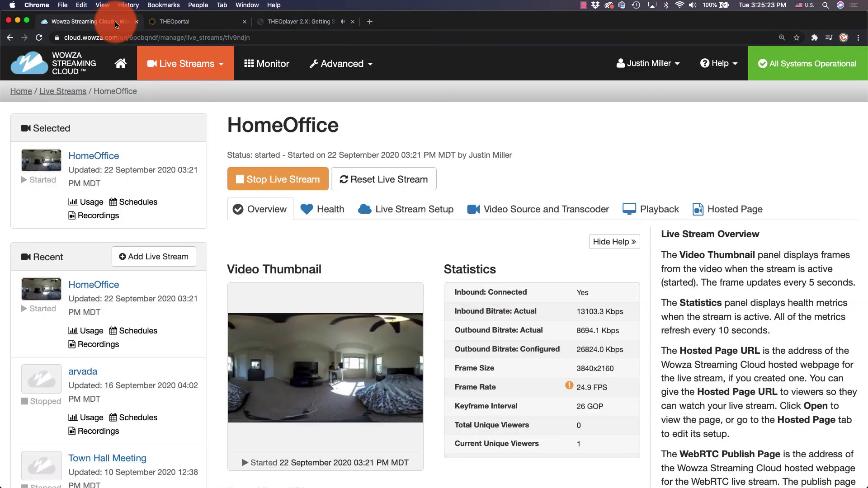
{"action": "left_click", "coordinate": [284, 179]}
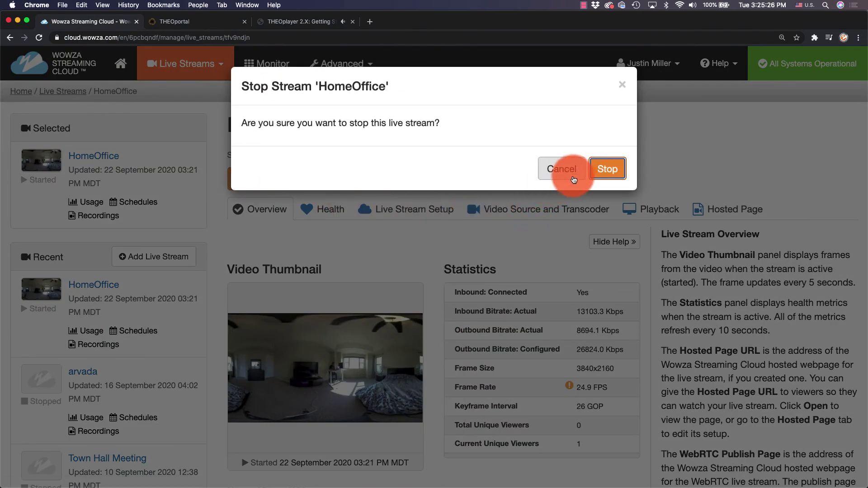
{"action": "left_click", "coordinate": [597, 172]}
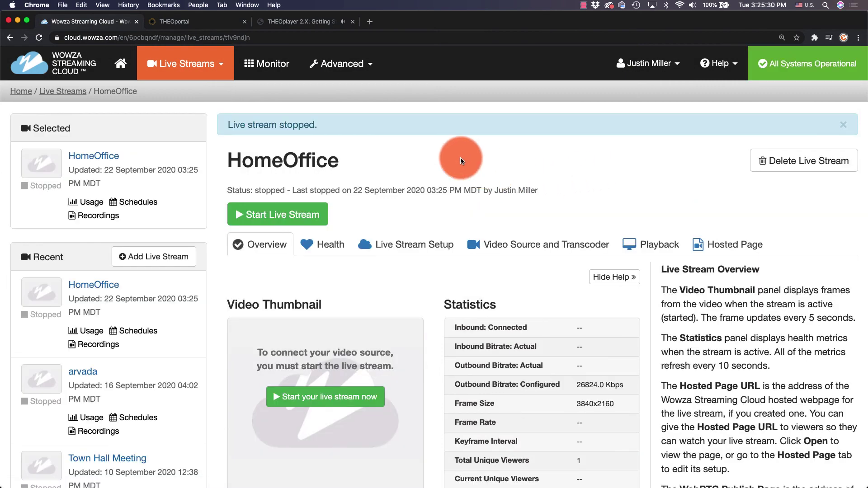
- Open the HomeOffice transcoder's Outputs & Targets and list stream target types for the first output
{"action": "left_click", "coordinate": [369, 66]}
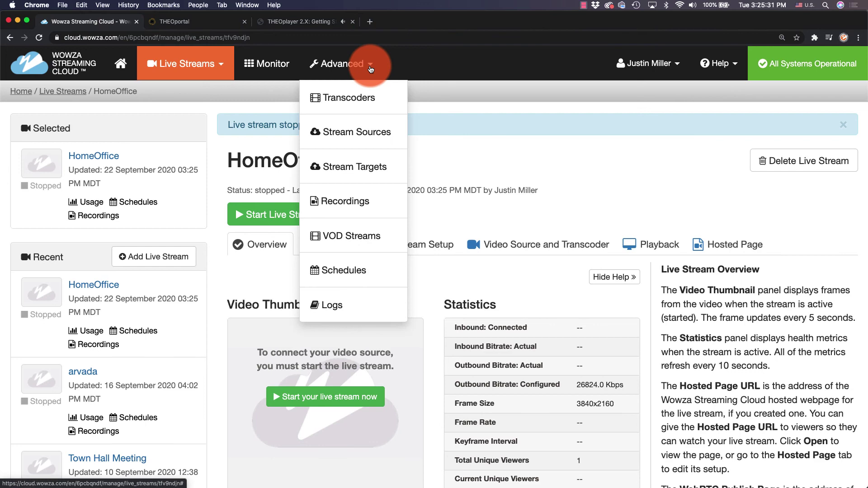
{"action": "left_click", "coordinate": [349, 96]}
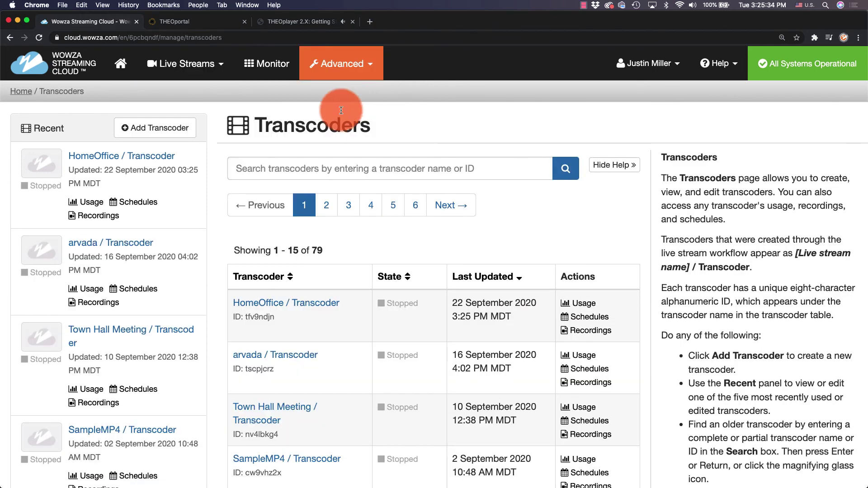
{"action": "left_click", "coordinate": [304, 303]}
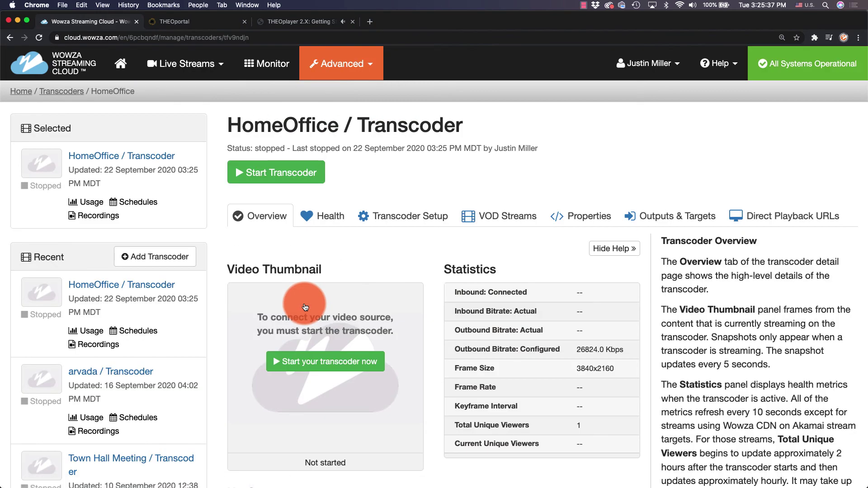
{"action": "left_click", "coordinate": [658, 221]}
{"action": "scroll", "coordinate": [658, 224], "scroll_direction": "down", "scroll_amount": 3}
{"action": "scroll", "coordinate": [659, 222], "scroll_direction": "down", "scroll_amount": 3}
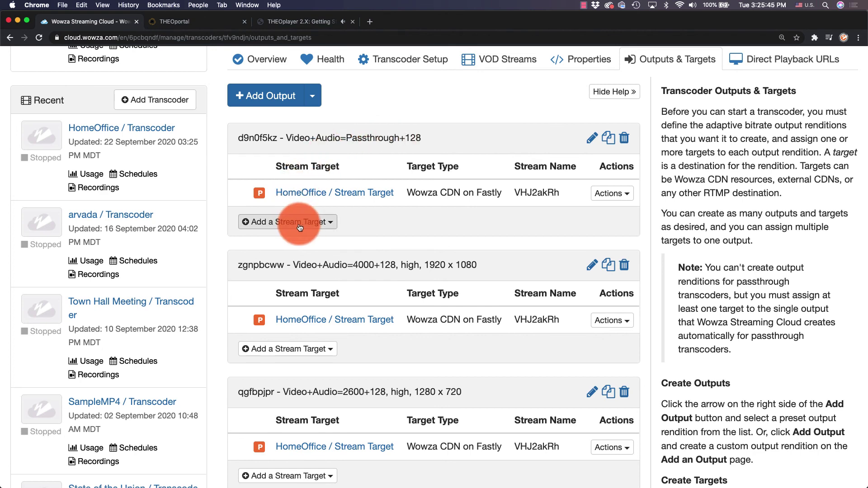
{"action": "left_click", "coordinate": [327, 222]}
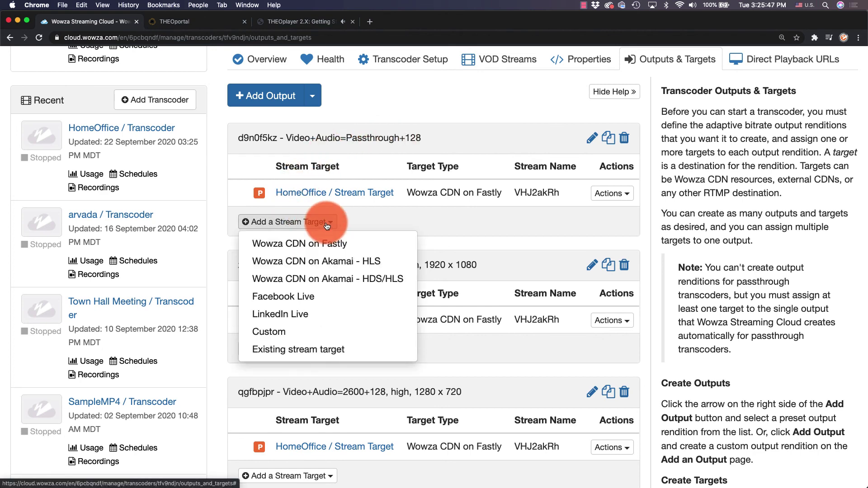